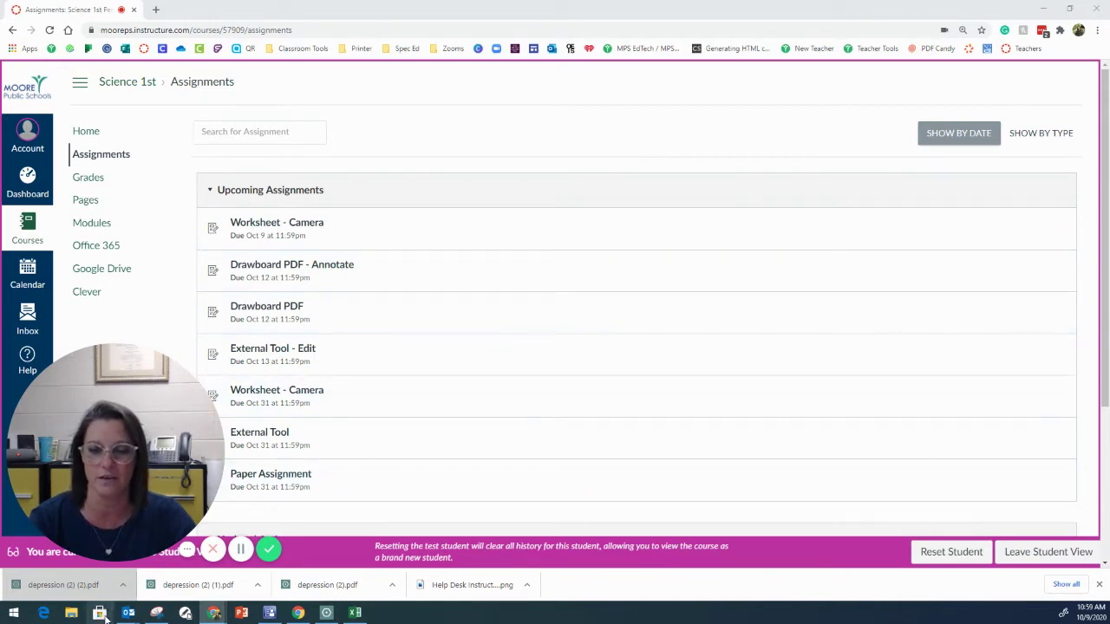
Find Drawboard PDF among the Moore Public Schools apps in Microsoft Store, view its details page and close the store
left_click(100, 613)
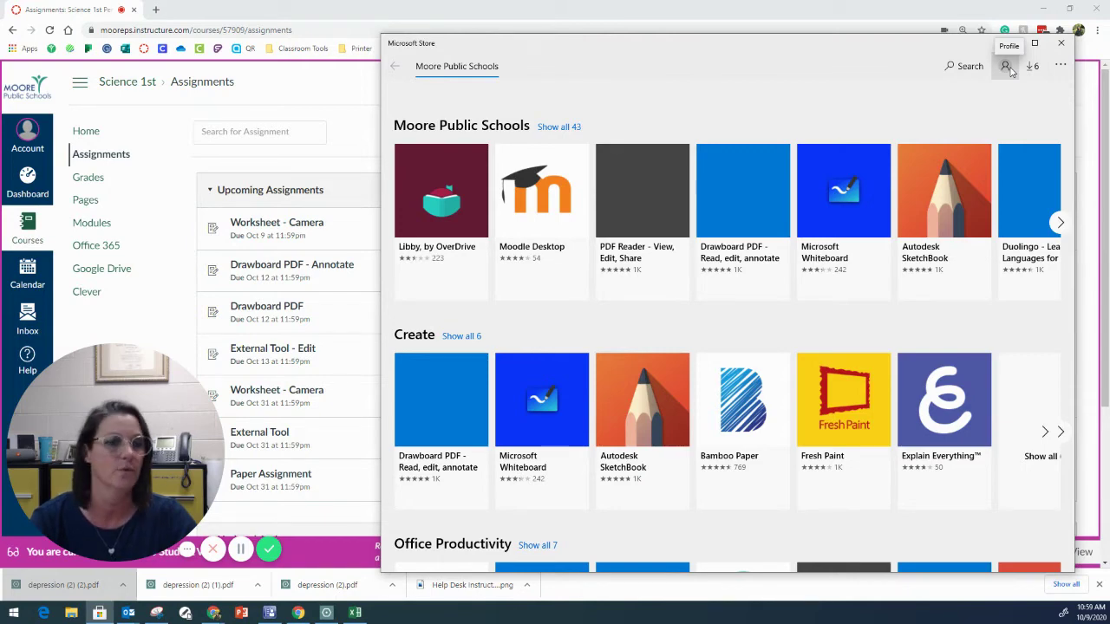
left_click(1060, 227)
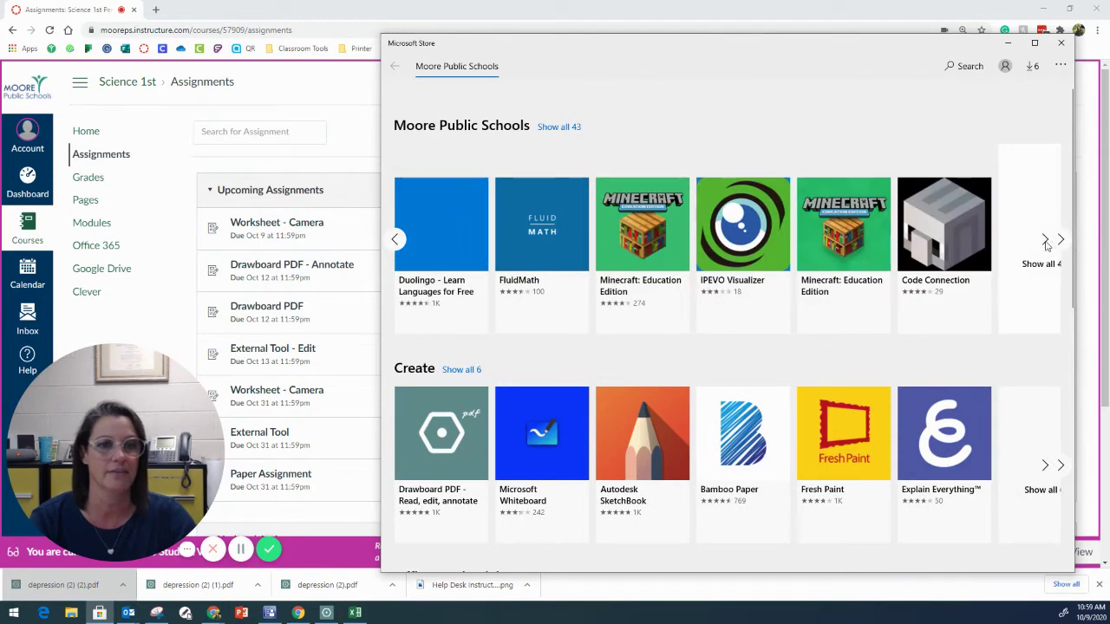
left_click(1046, 246)
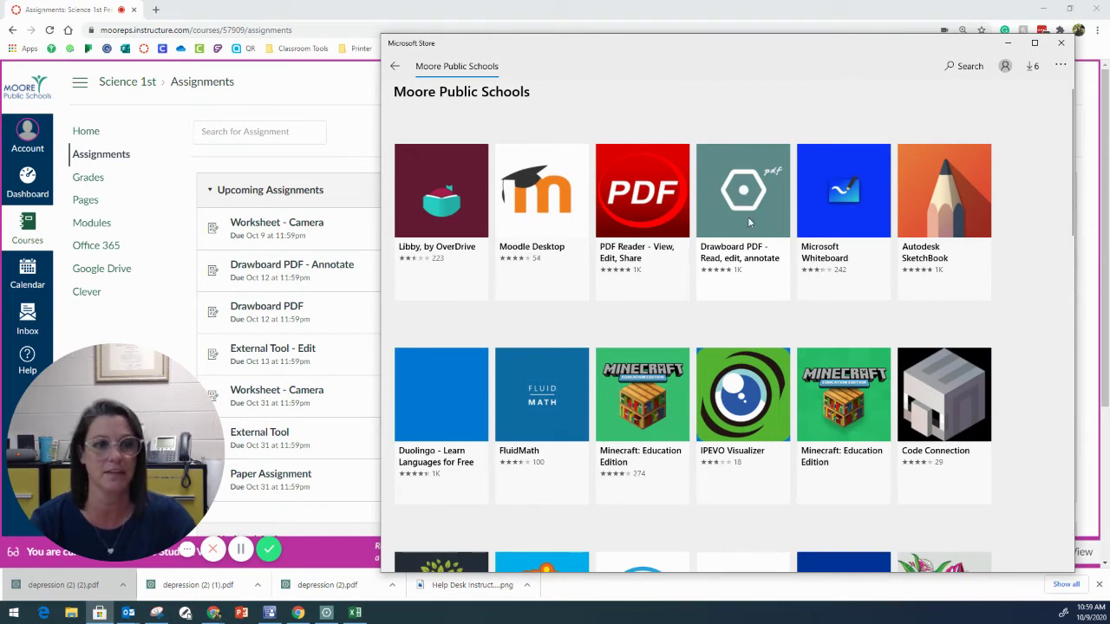
left_click(749, 223)
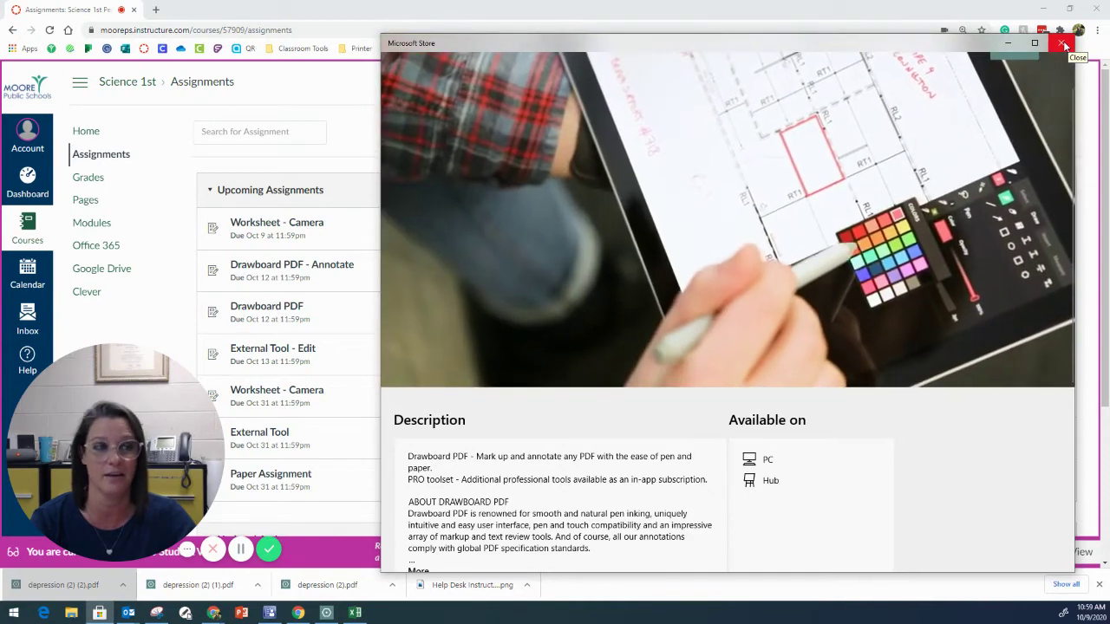
left_click(1064, 44)
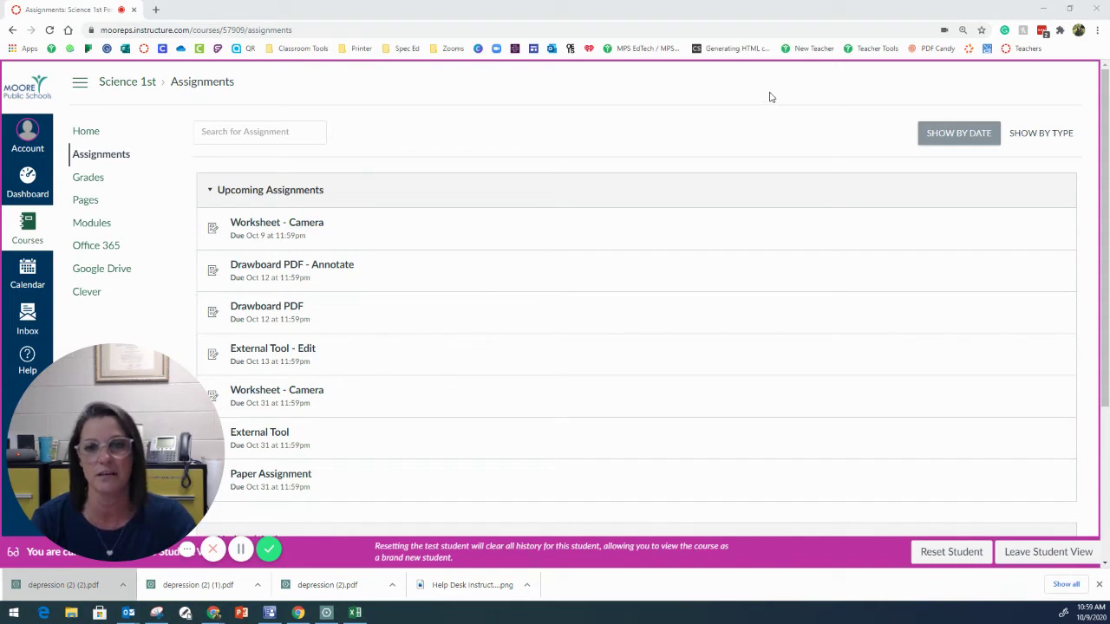
Open the Drawboard PDF - Annotate assignment from the Science 1st assignments list and download its depression.pdf worksheet
left_click(97, 137)
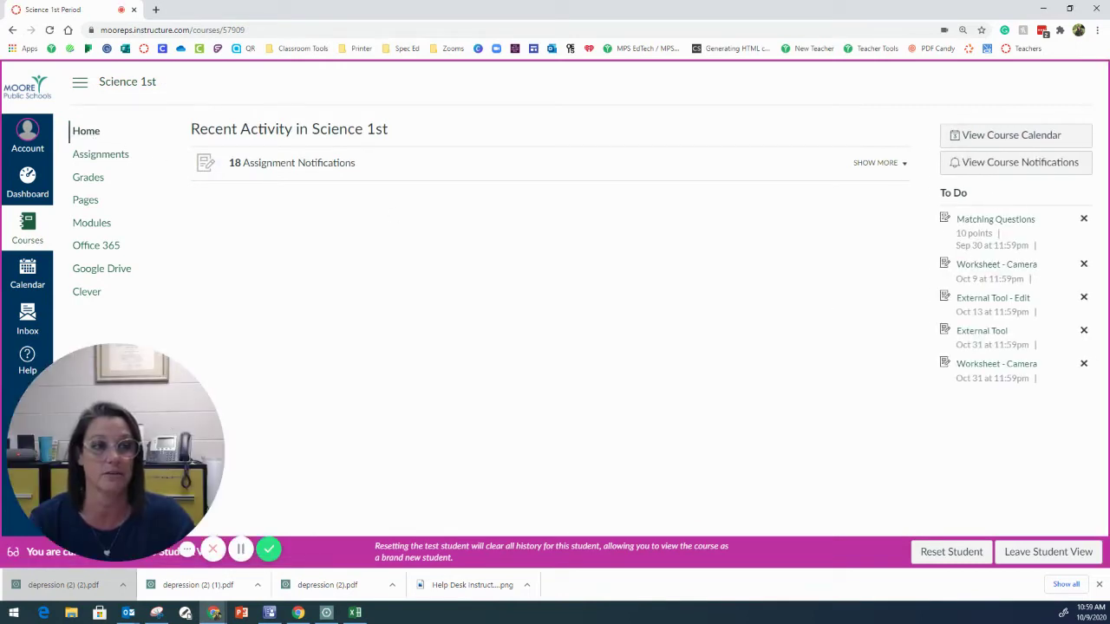
left_click(96, 155)
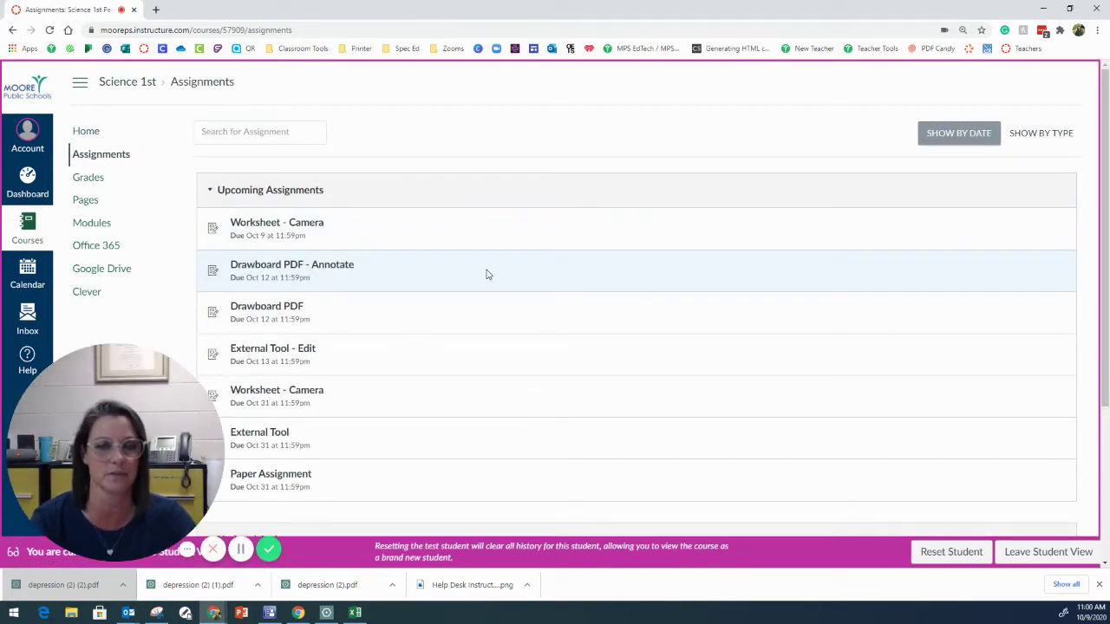
left_click(316, 272)
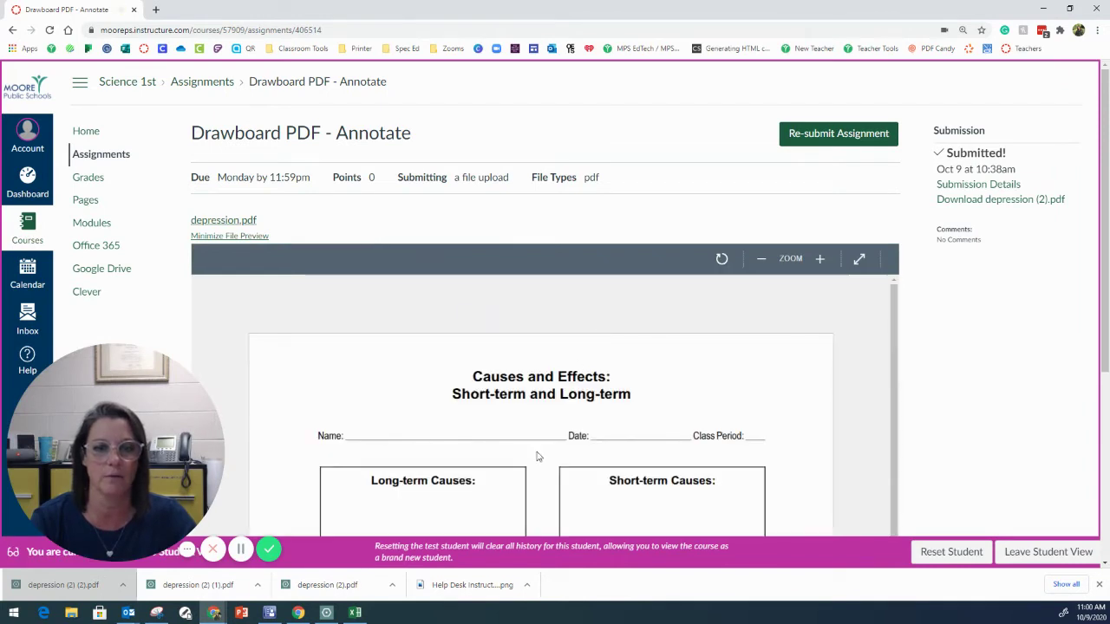
scroll(553, 436, "down", 6)
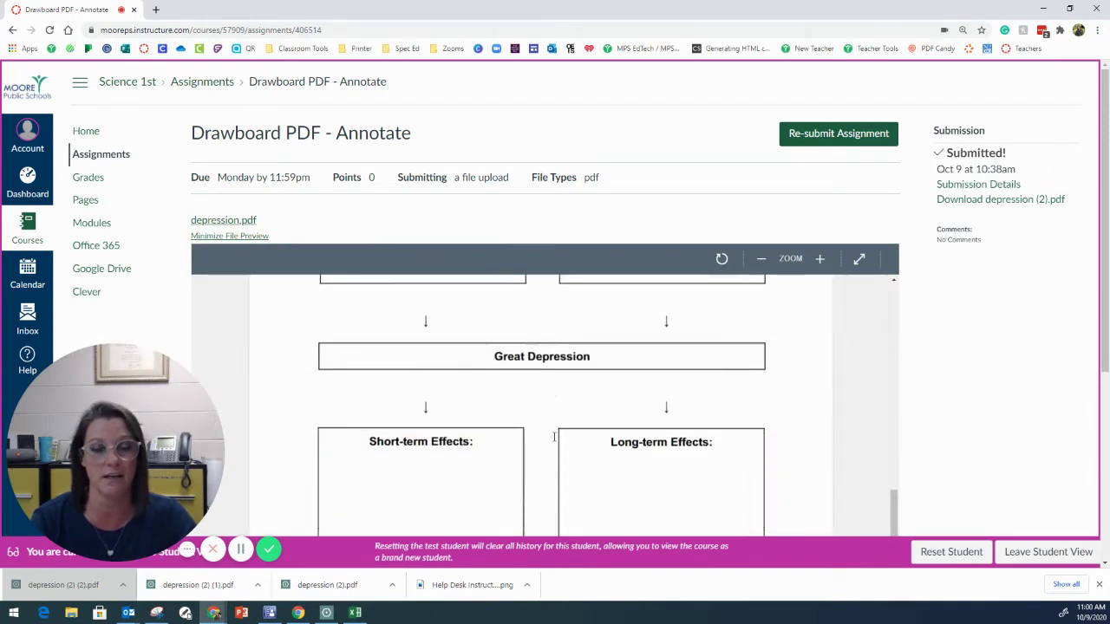
scroll(555, 435, "up", 6)
scroll(556, 435, "up", 1)
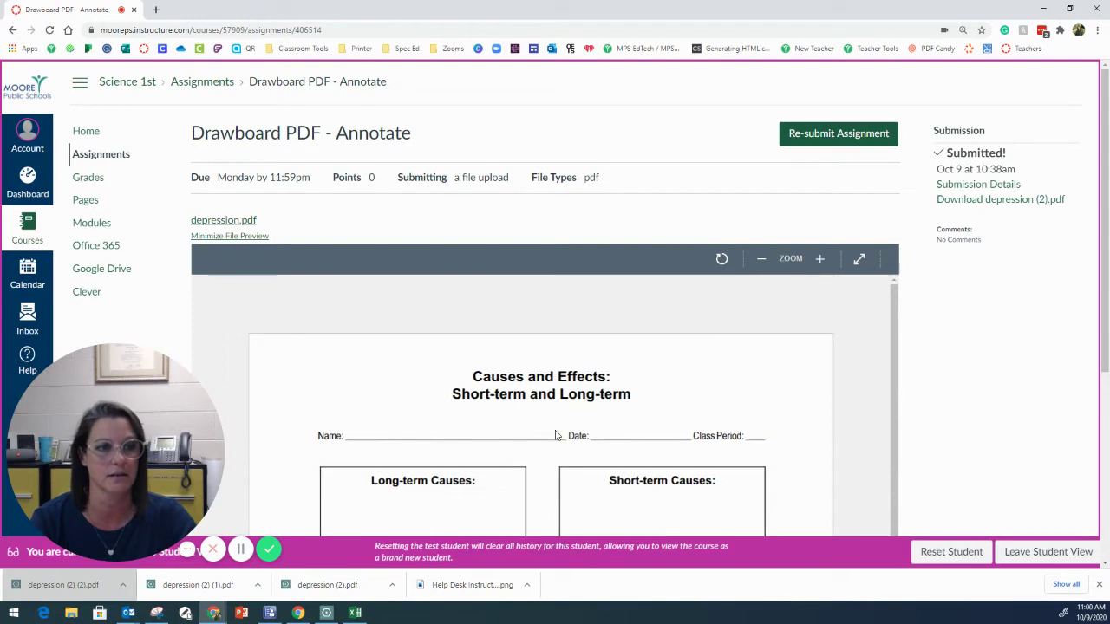
left_click(227, 223)
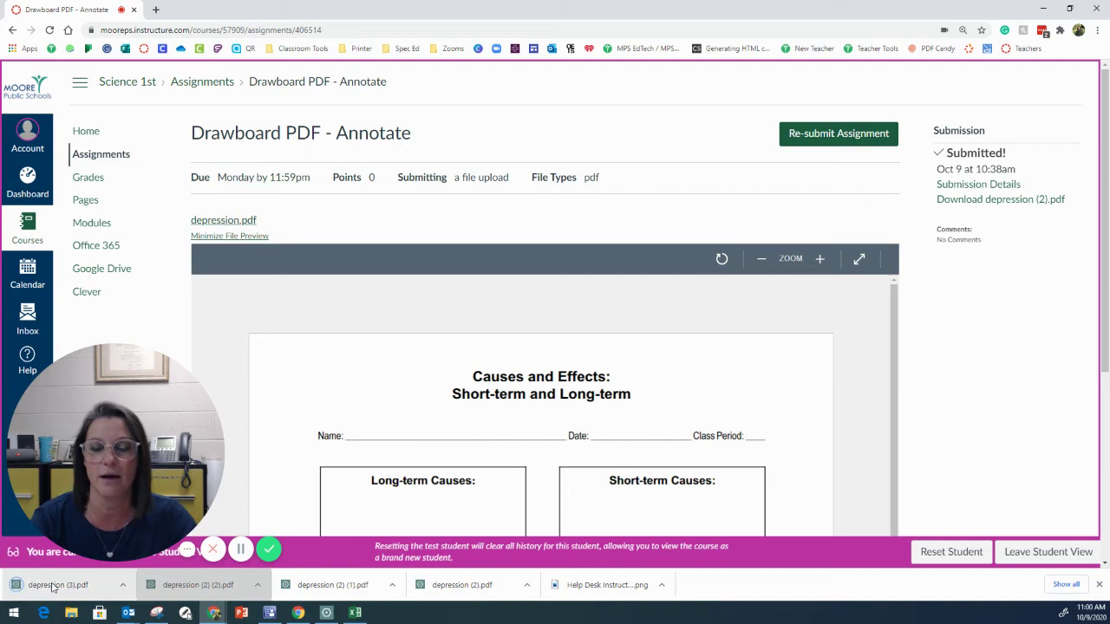
left_click(124, 587)
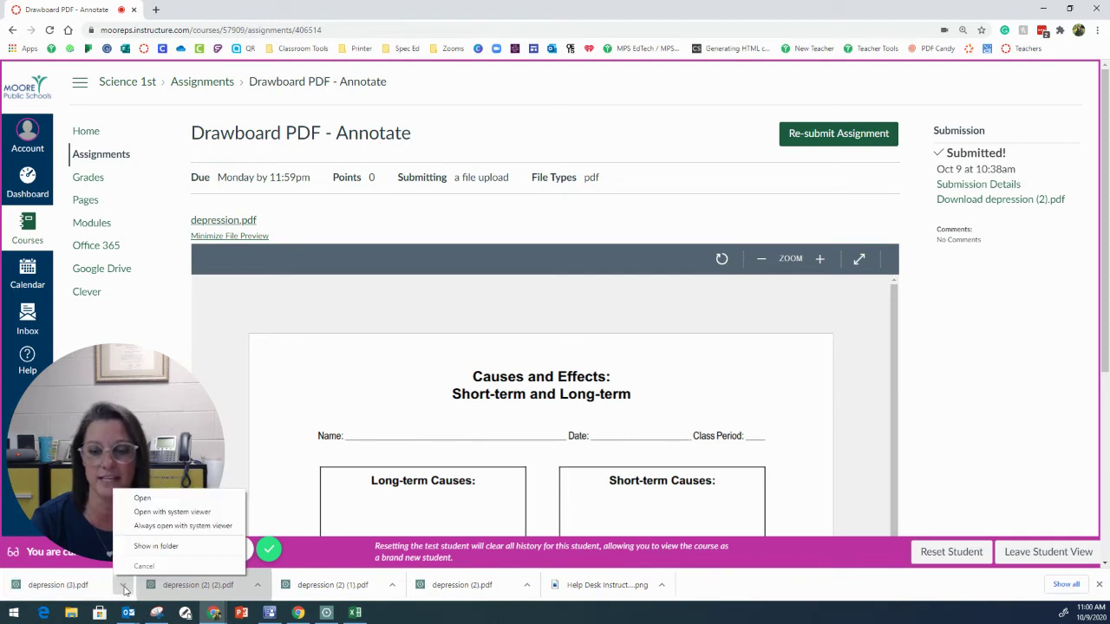
Switch to Drawboard PDF and open the depression (3) file from the Downloads folder
left_click(327, 614)
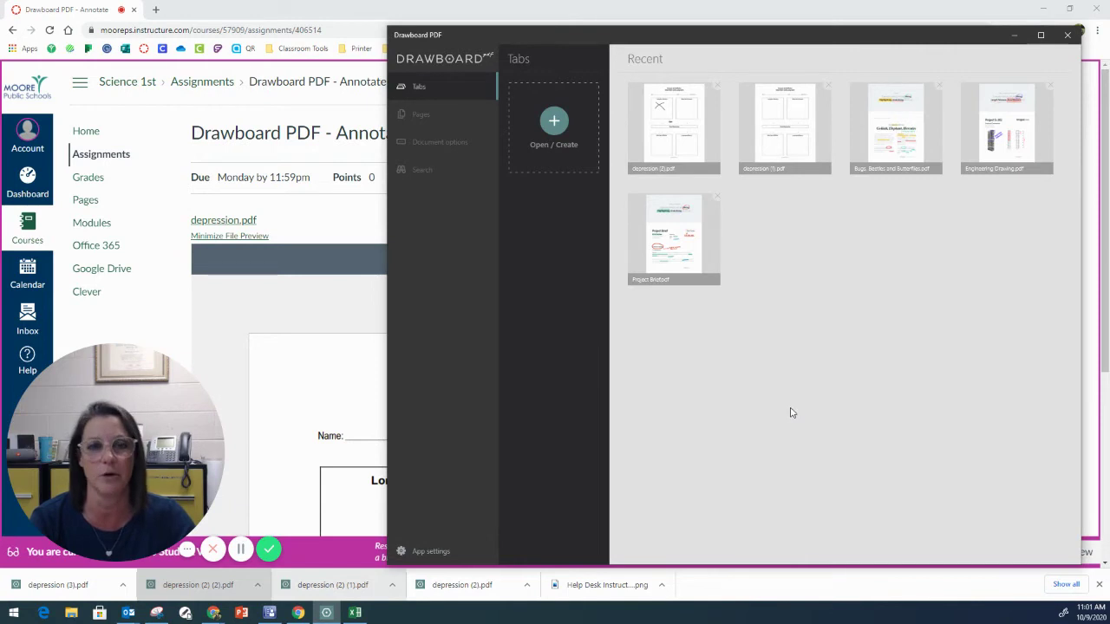
left_click(555, 122)
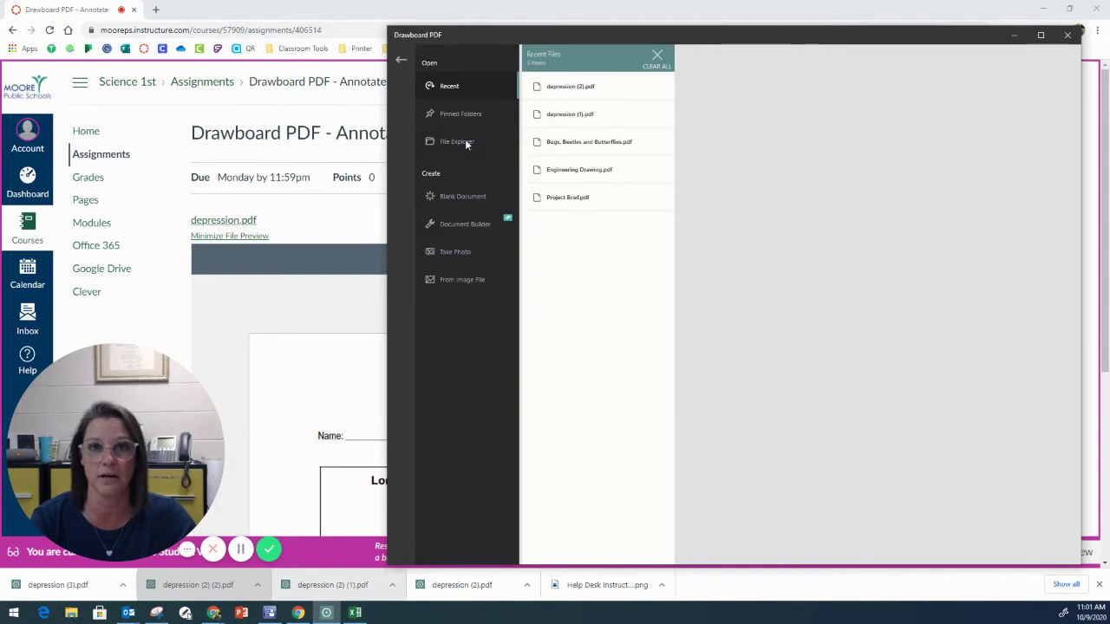
left_click(465, 142)
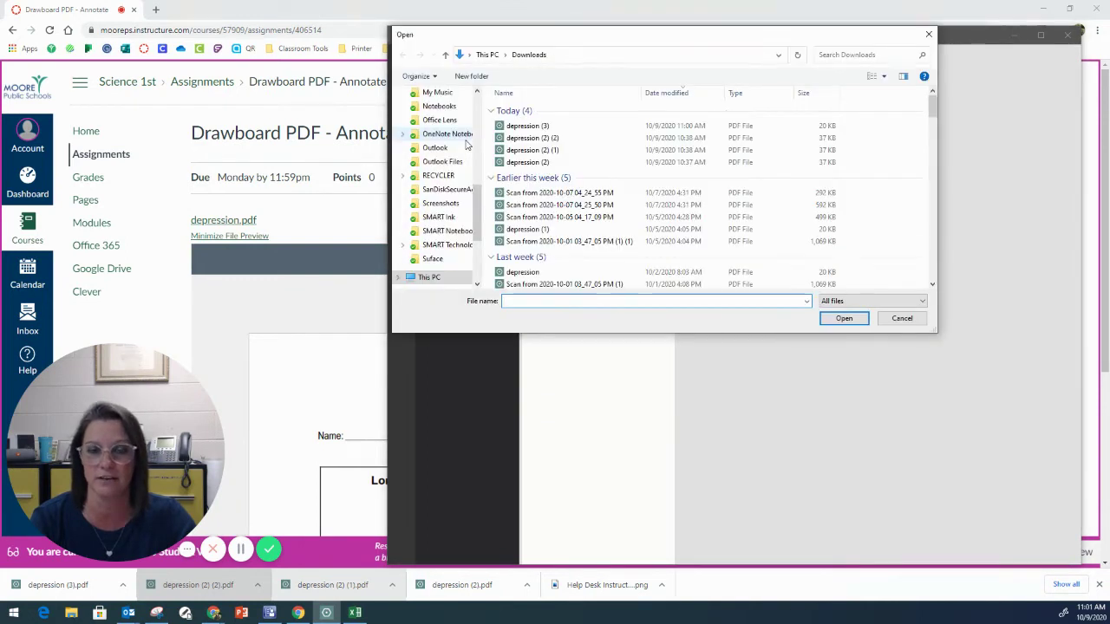
scroll(468, 135, "up", 10)
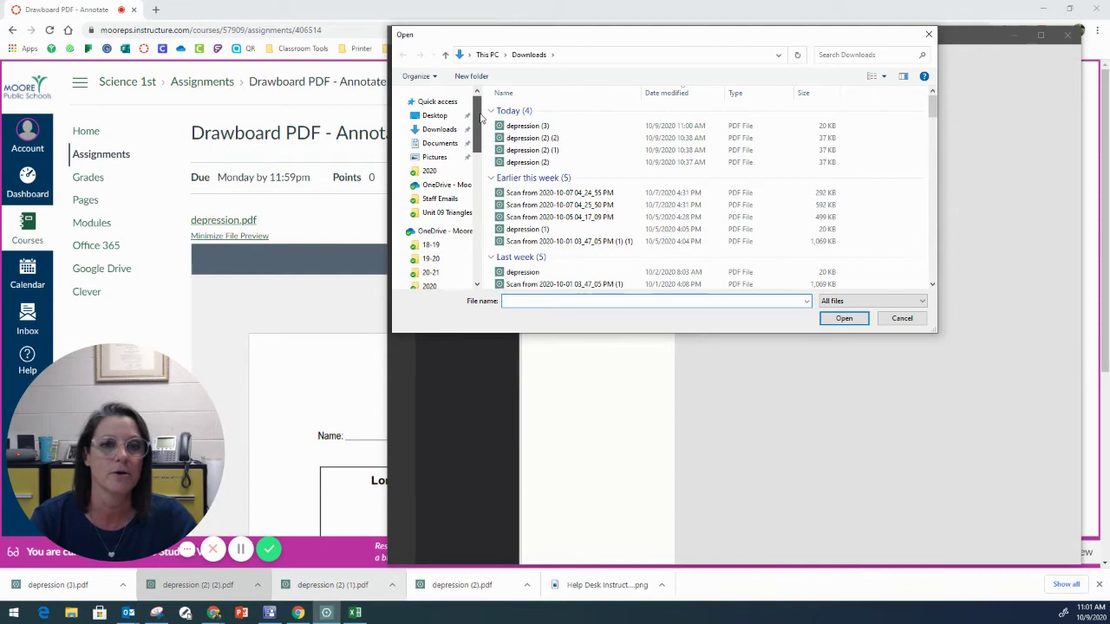
left_click(439, 130)
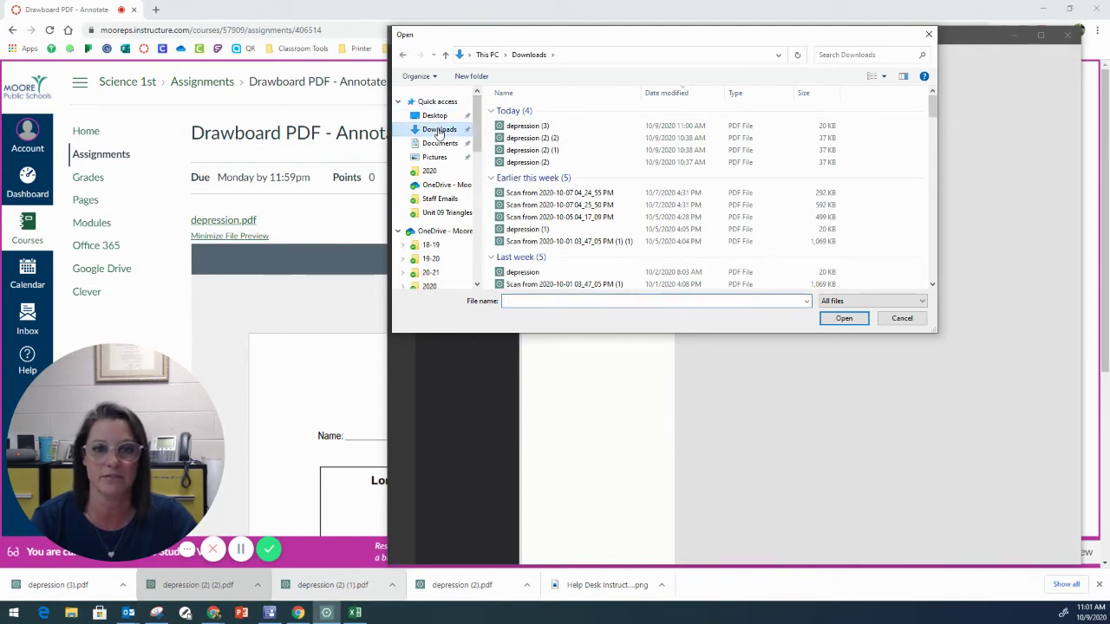
left_click(526, 126)
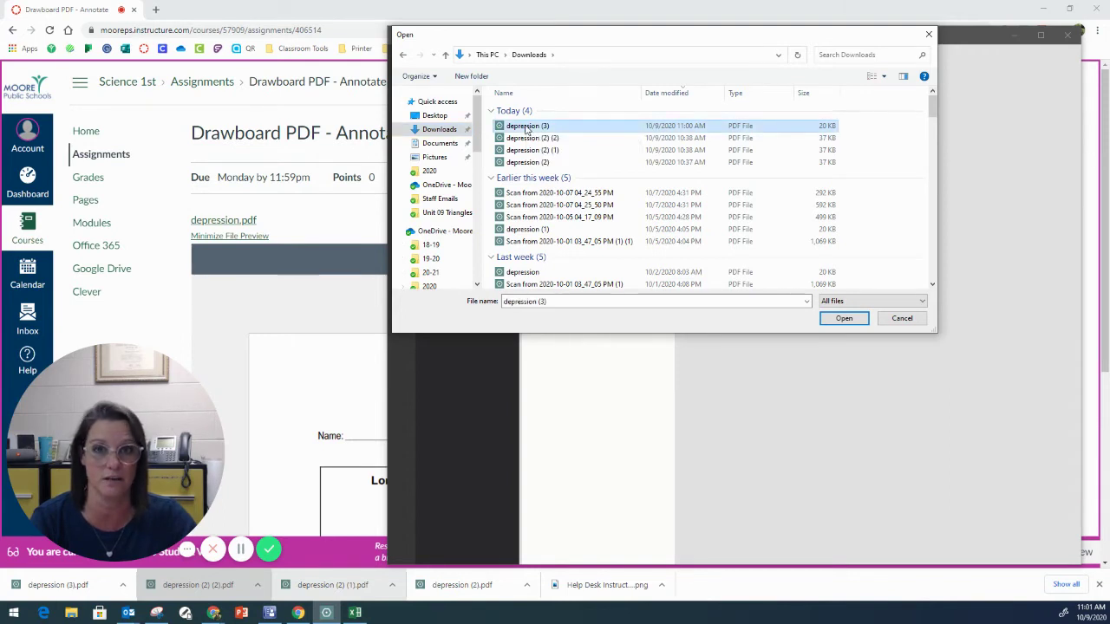
left_click(844, 318)
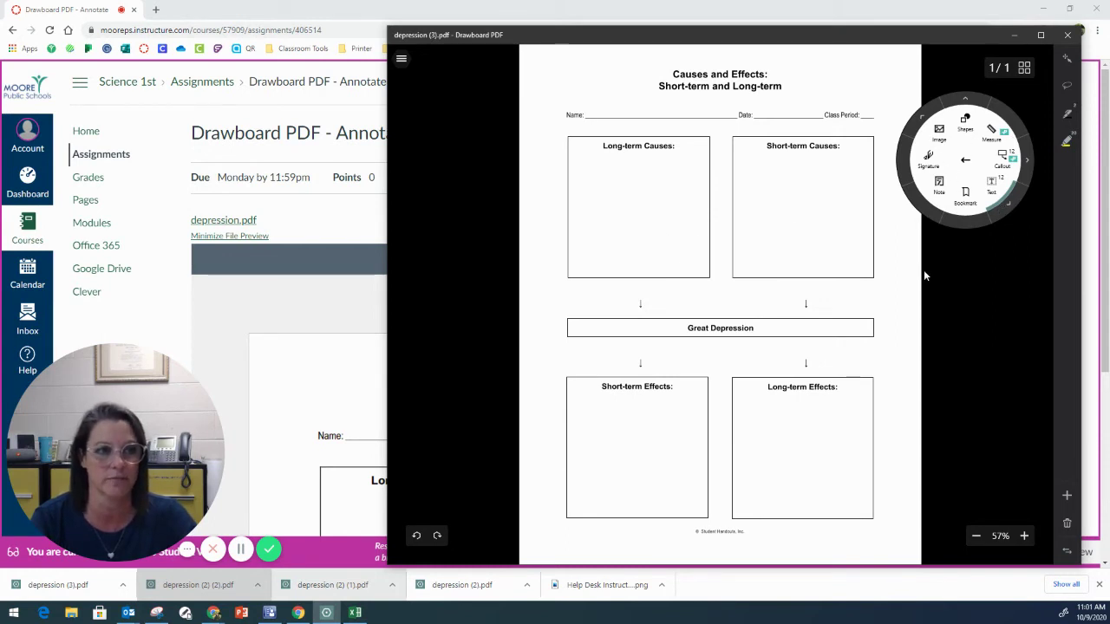
Draw a pen X in the Short-term Causes box and highlight the Short-term Causes and Long-term Causes headings in yellow
left_click(967, 164)
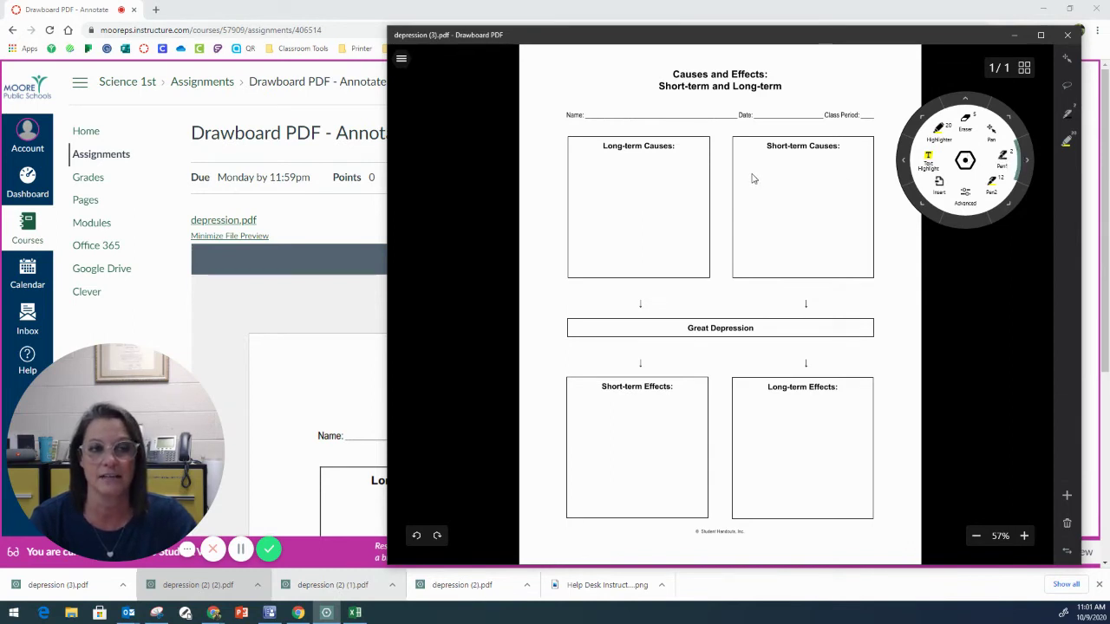
mouse_move(751, 174)
left_mouse_down()
mouse_move(761, 193)
mouse_move(748, 191)
left_mouse_up()
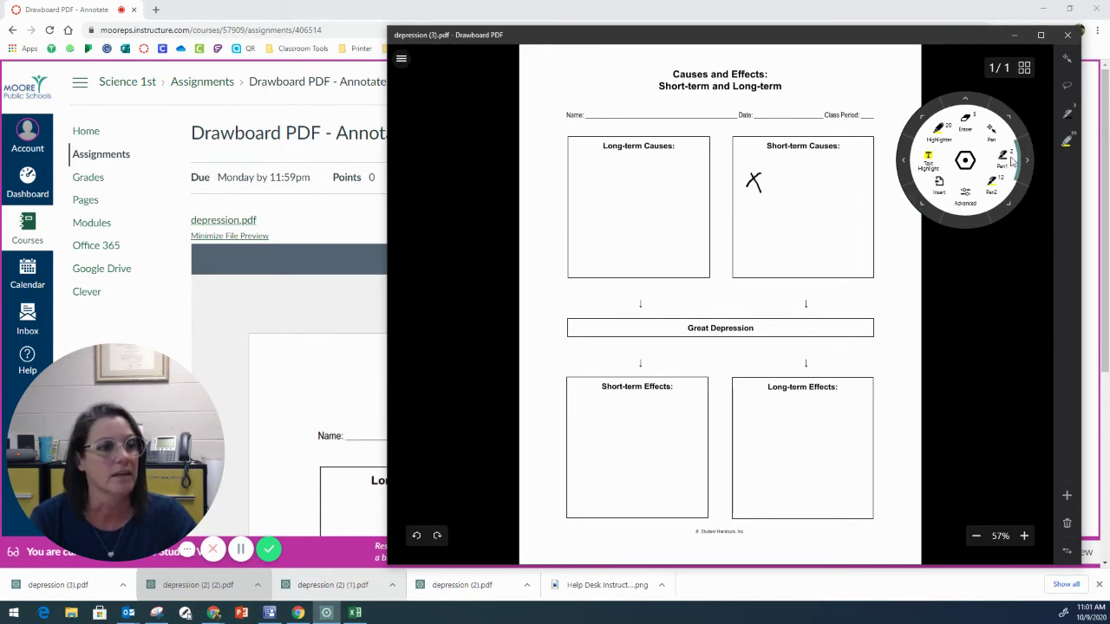
left_click(941, 141)
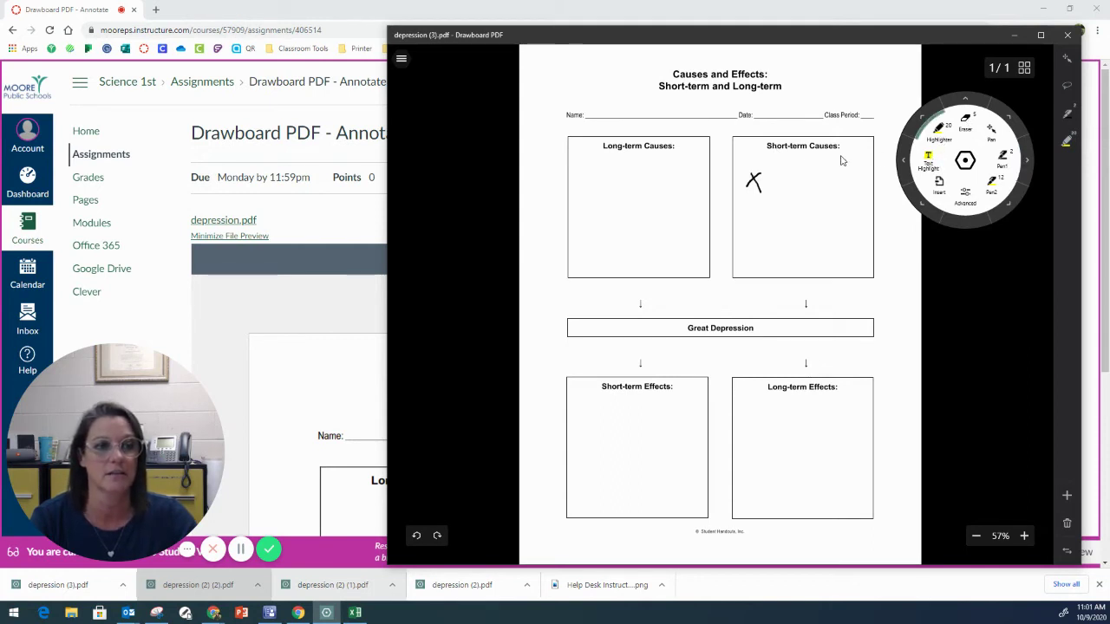
left_click_drag(765, 147, 840, 149)
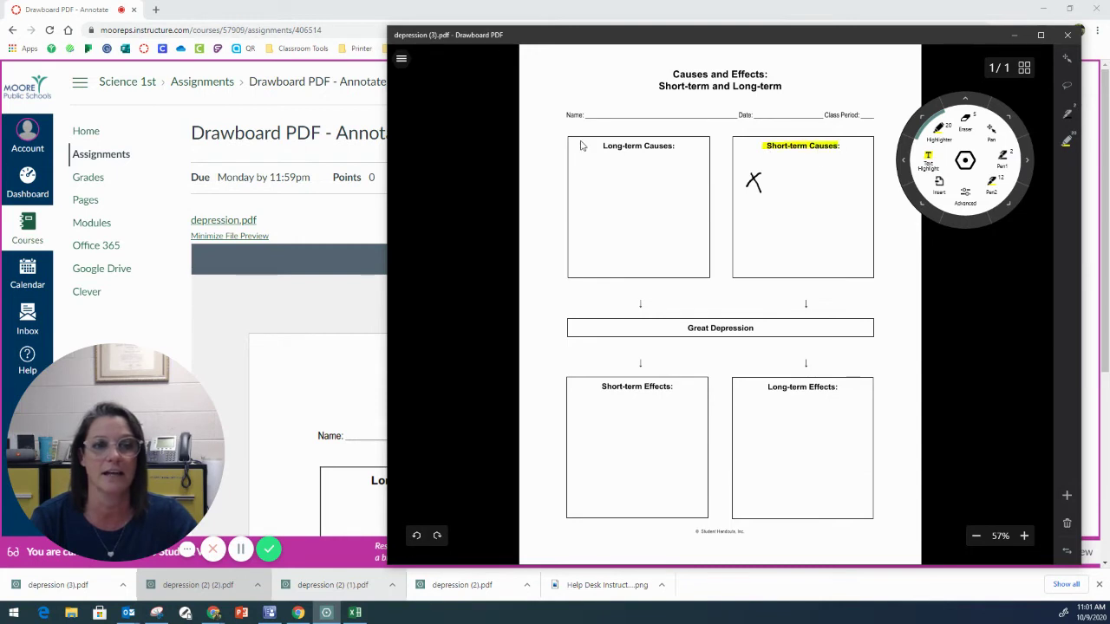
left_click_drag(603, 150, 674, 149)
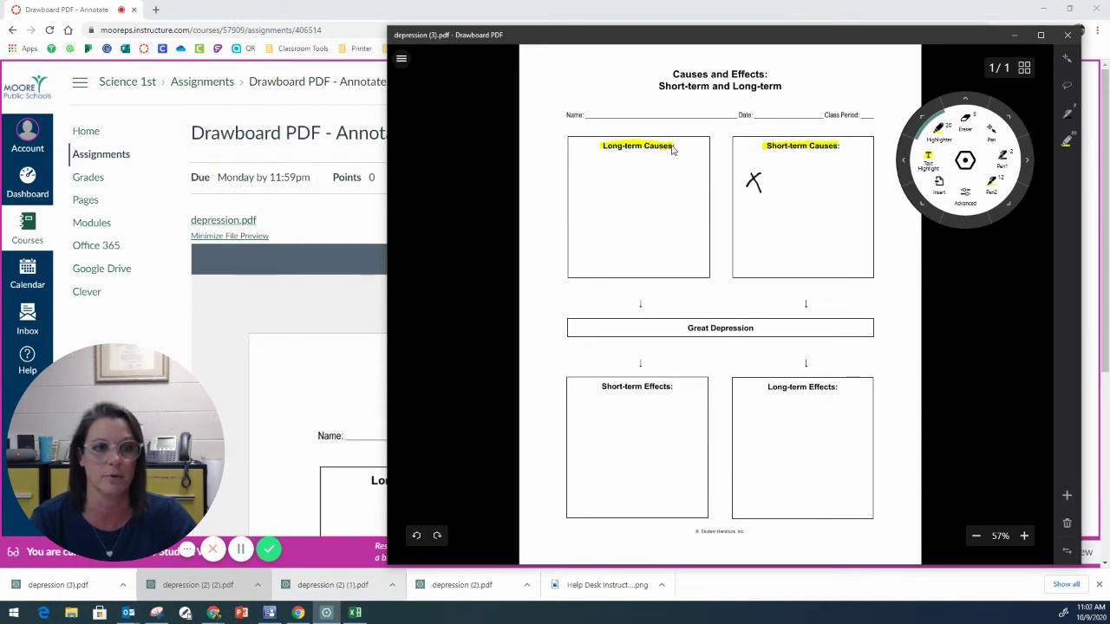
Bring up the insertable annotation types and save the marked-up depression (3).pdf
left_click(941, 184)
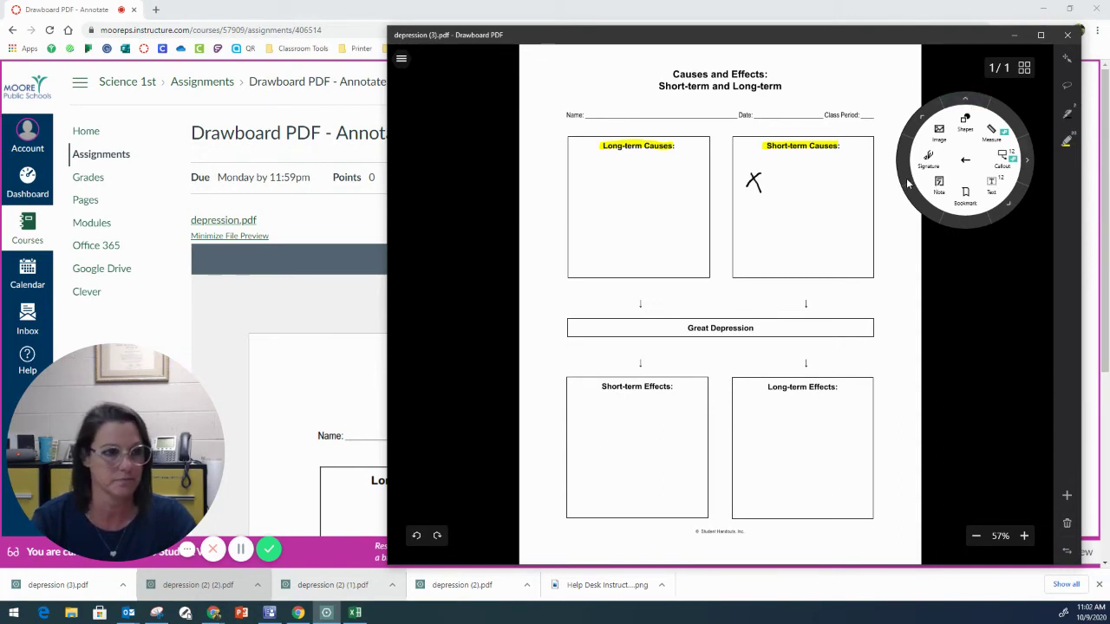
left_click(1023, 537)
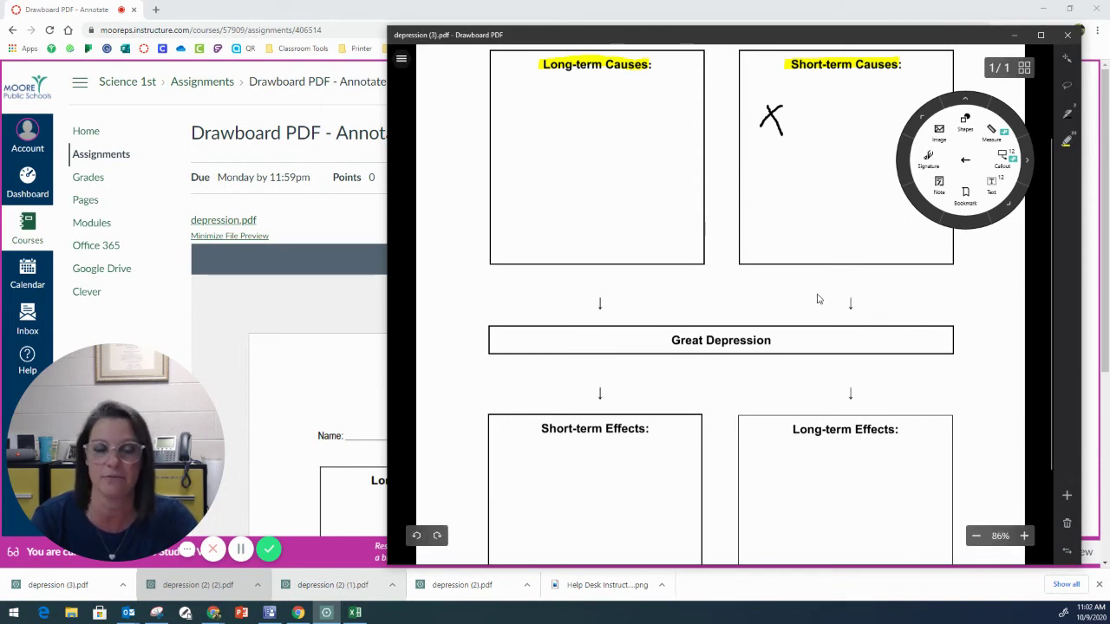
left_click(401, 61)
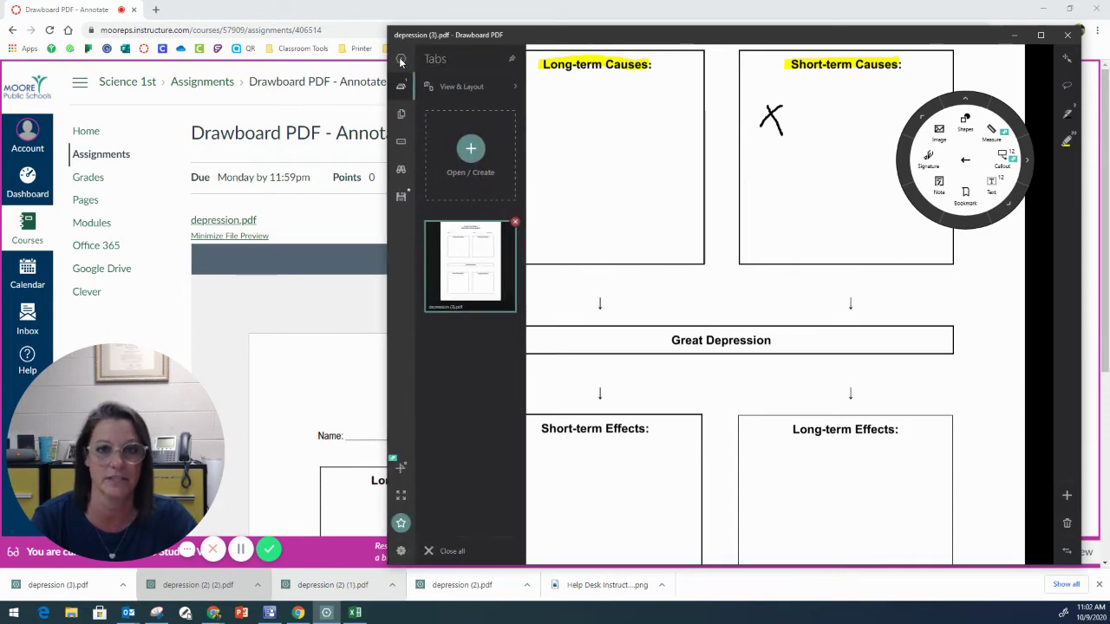
left_click(401, 198)
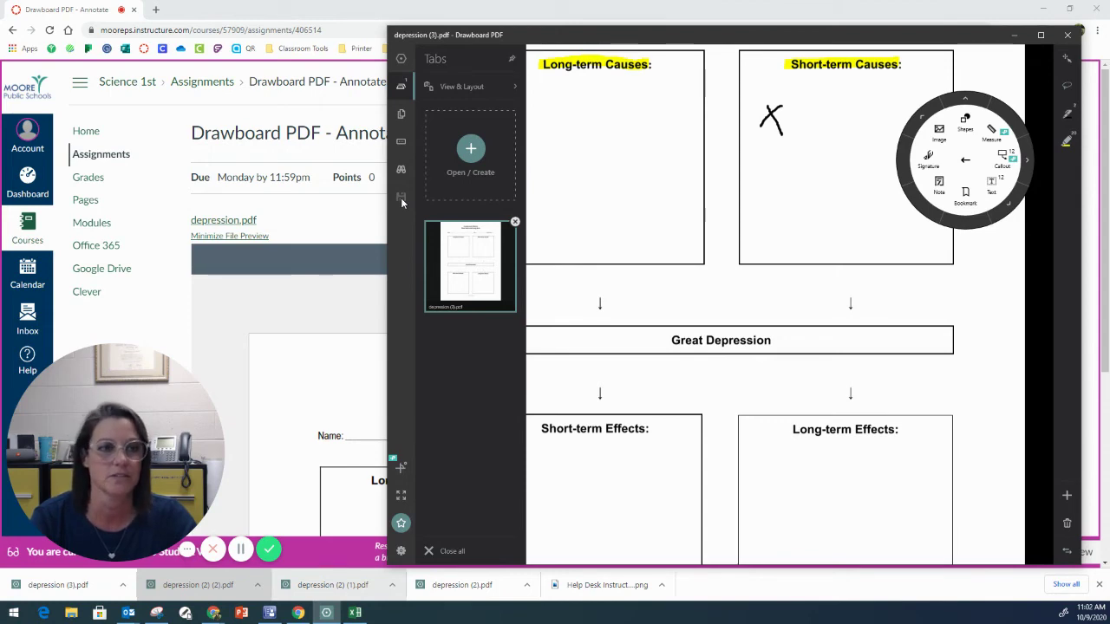
Switch back to the Canvas assignment in Chrome and re-submit it with depression (3) from Downloads as the uploaded file
left_click(322, 218)
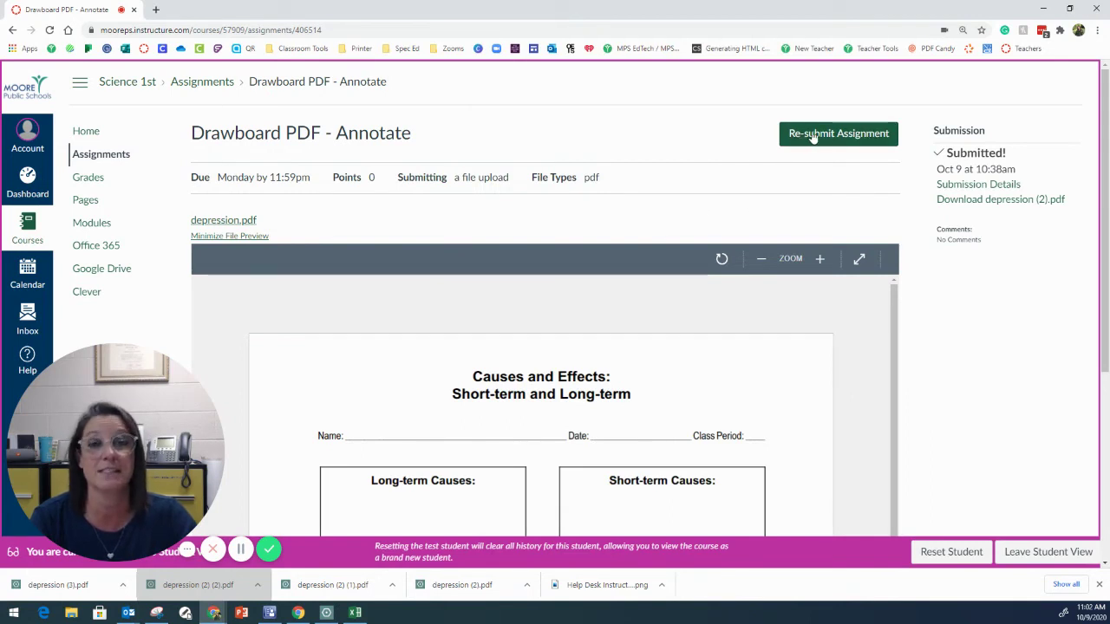
left_click(869, 137)
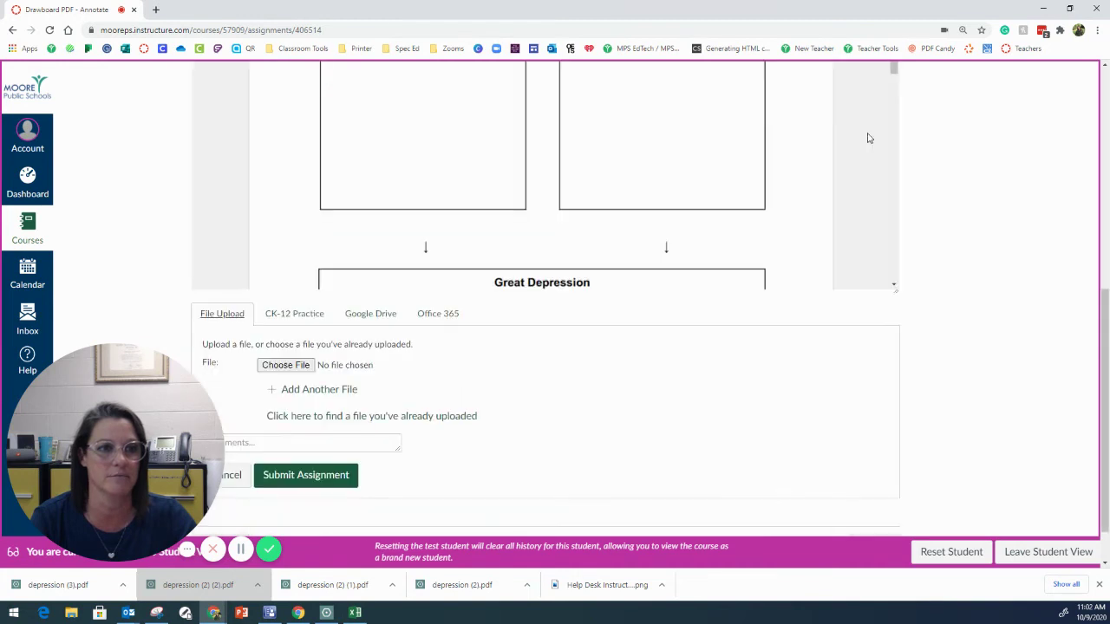
left_click(294, 366)
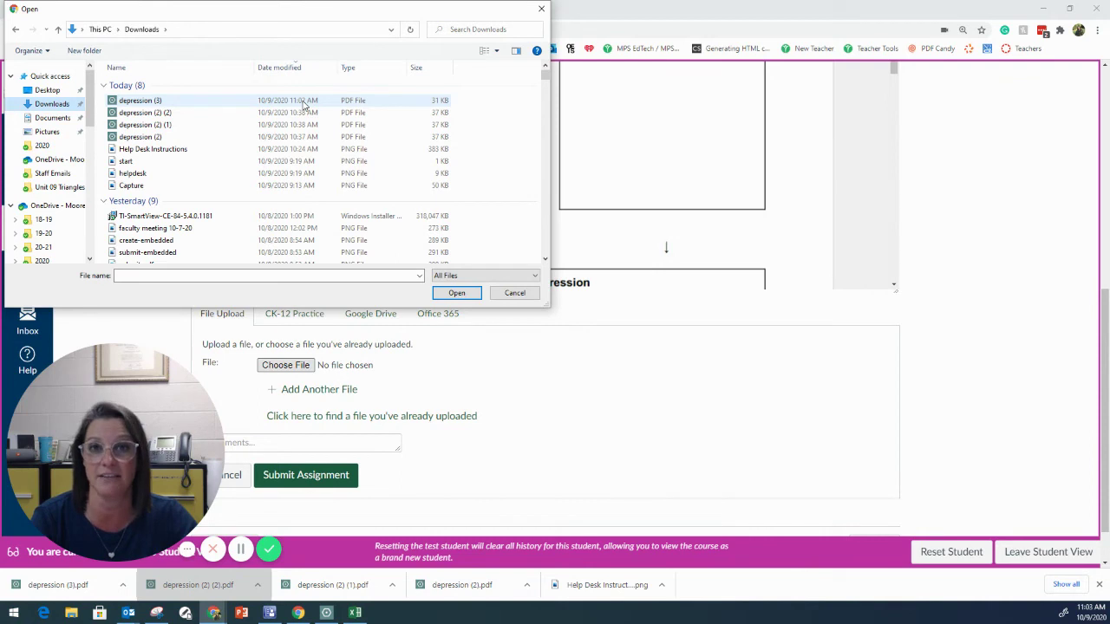
left_click(304, 104)
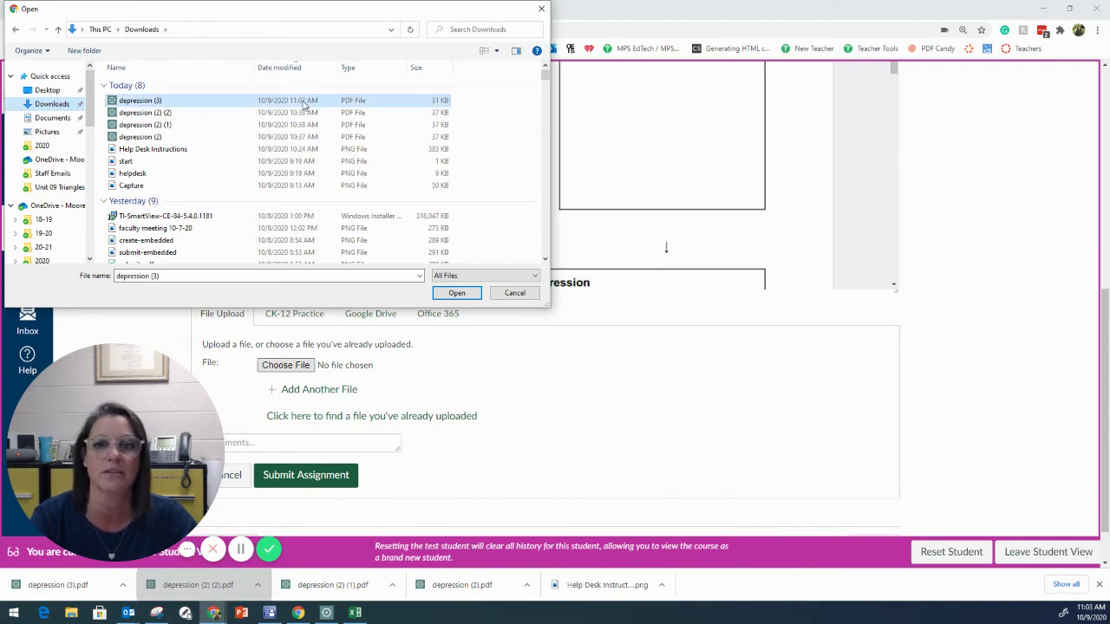
left_click(455, 294)
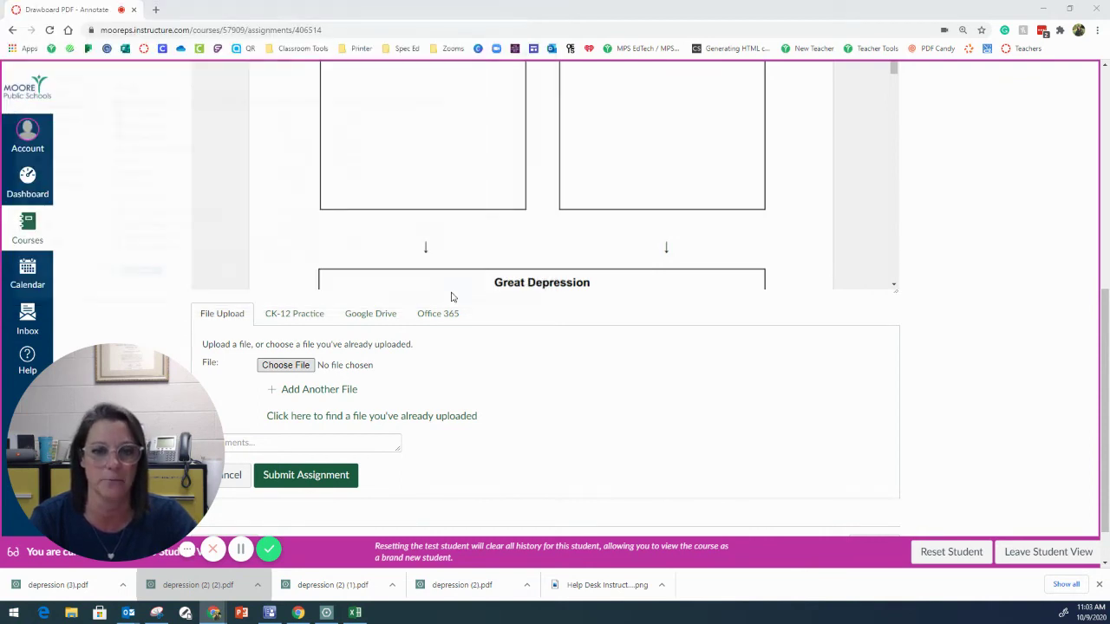
left_click(320, 476)
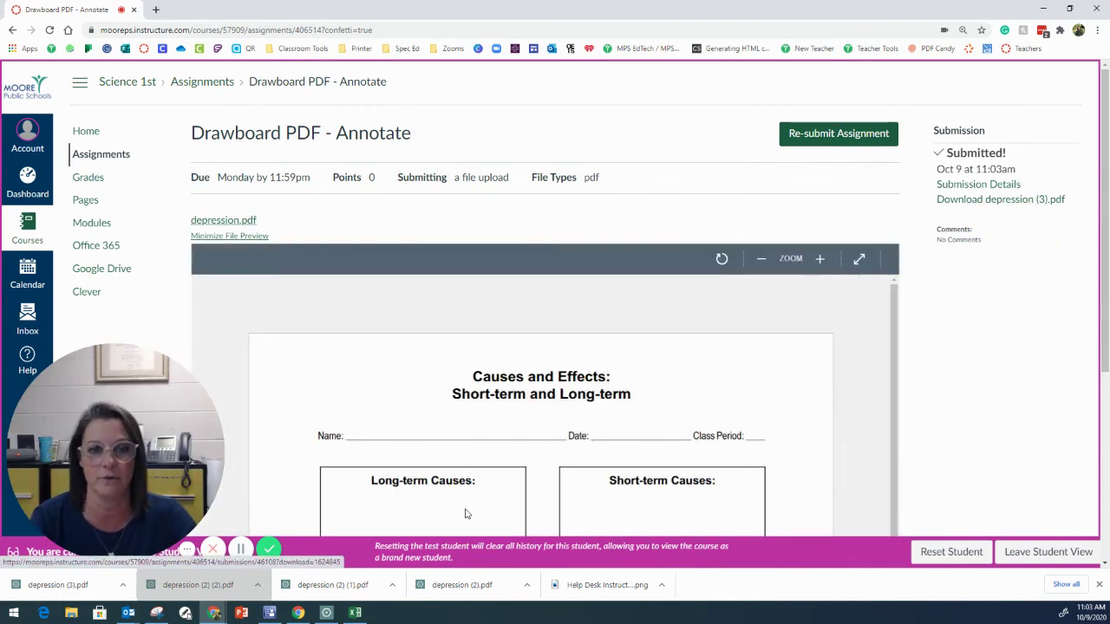
Download the submitted depression (3).pdf, open it to check its annotations and return to the assignment page
scroll(471, 469, "down", 5)
scroll(472, 475, "up", 5)
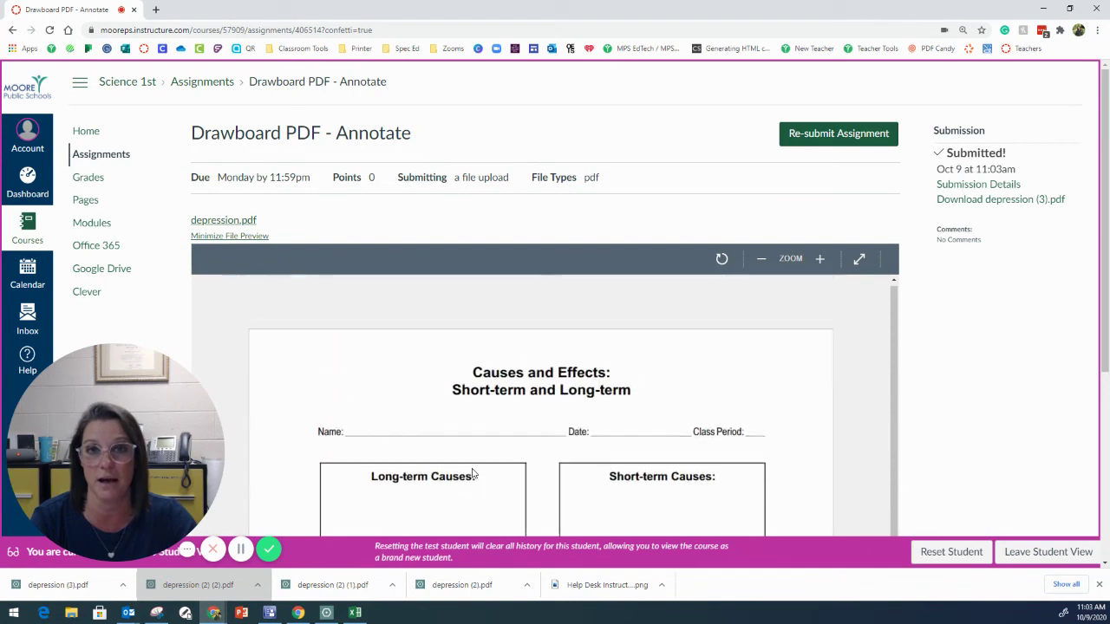
left_click(958, 202)
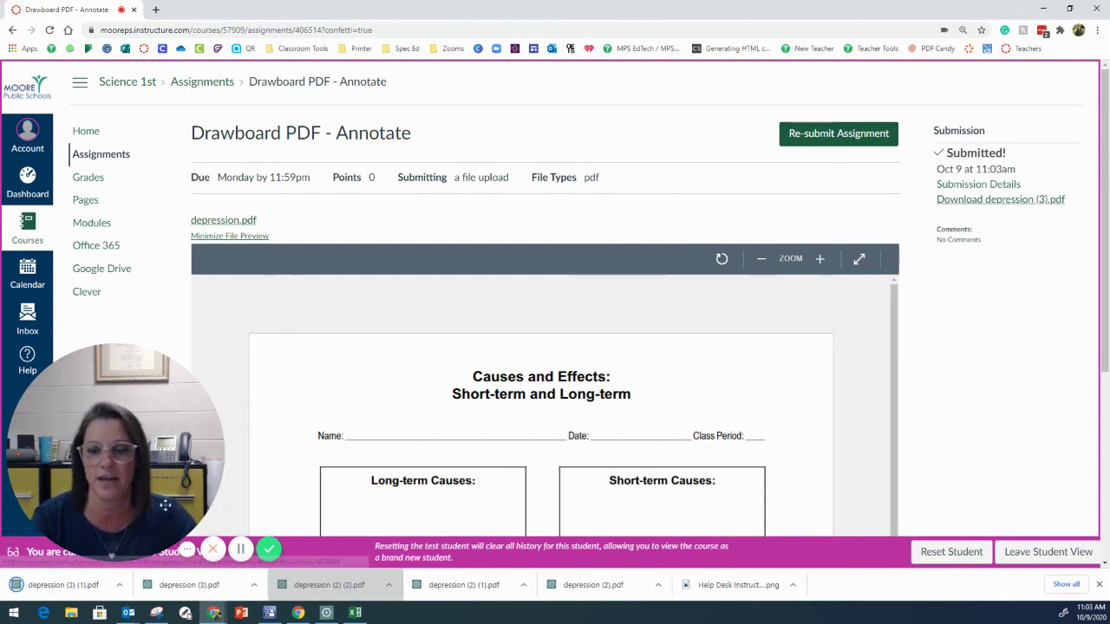
left_click(75, 586)
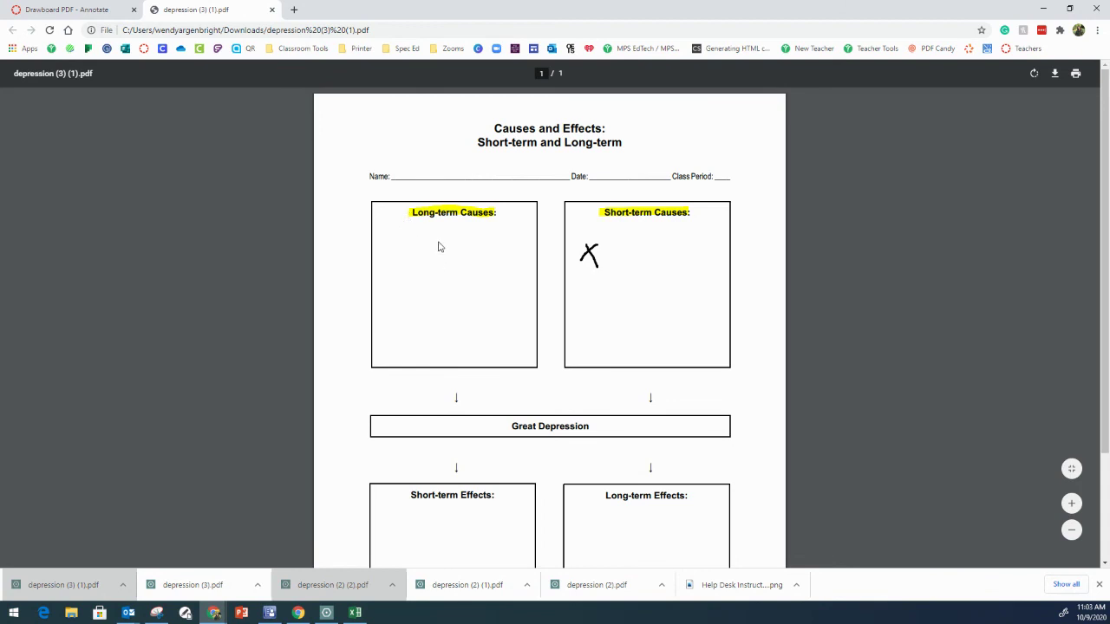
left_click(73, 10)
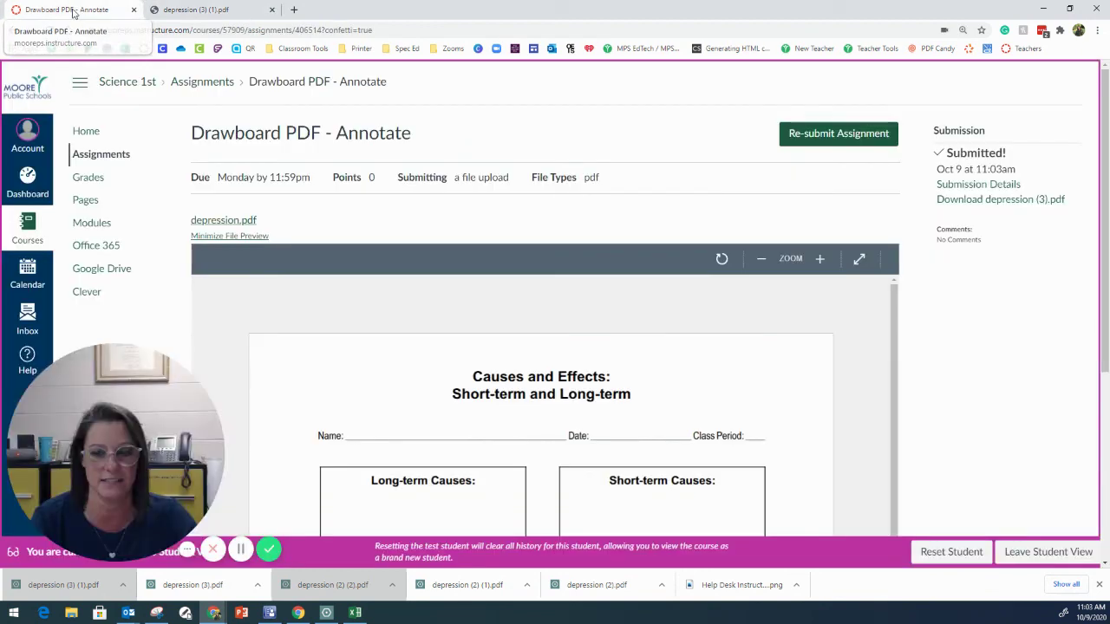